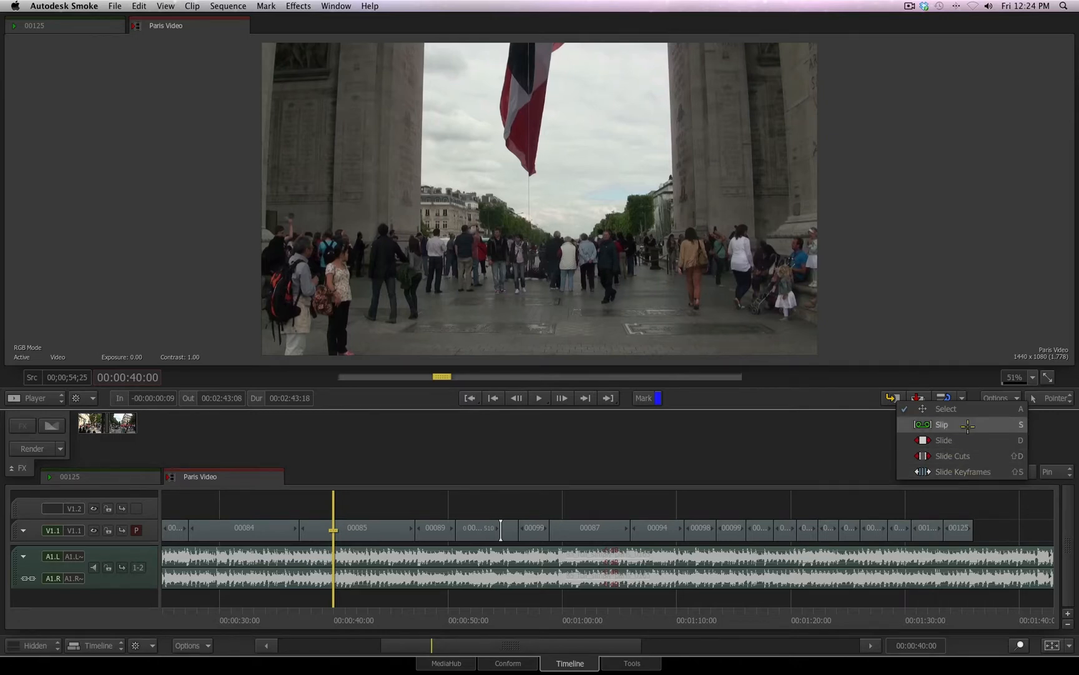
Close the editing mode choices unchanged and move the playhead to the start of the Paris Video sequence.
left_click(791, 439)
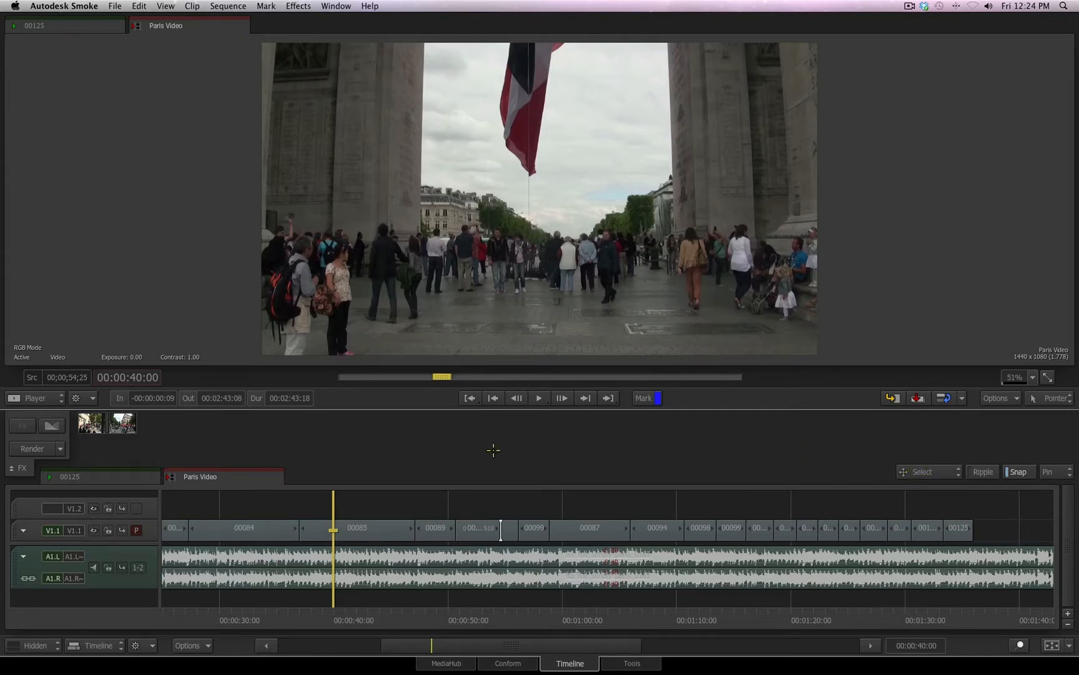
left_click(393, 521)
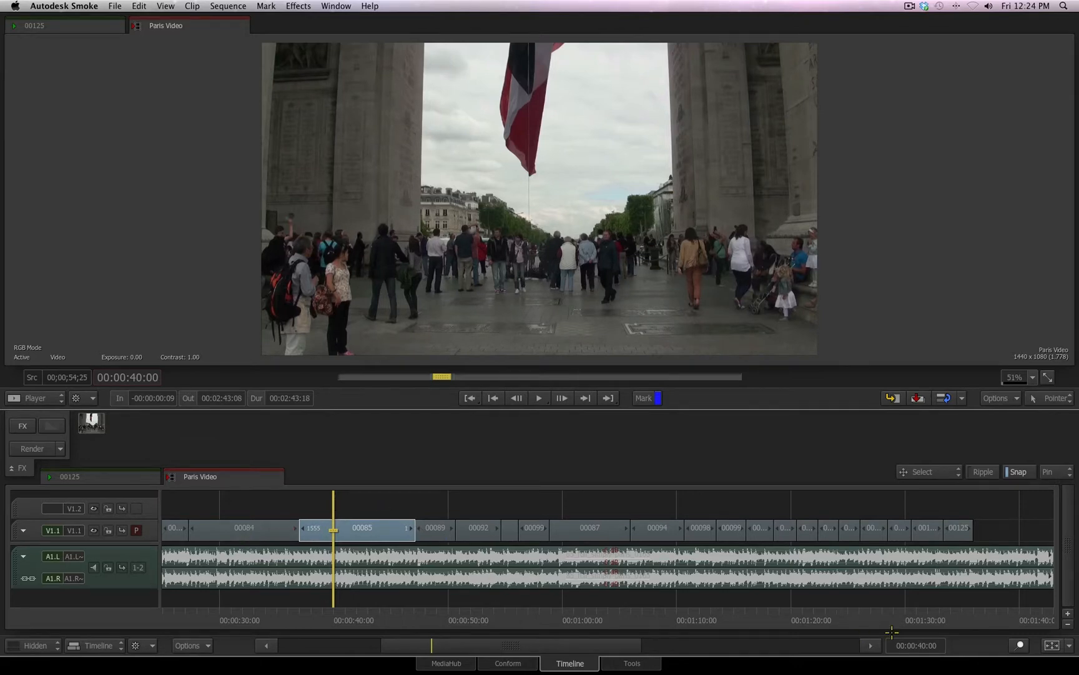
left_click_drag(505, 644, 461, 644)
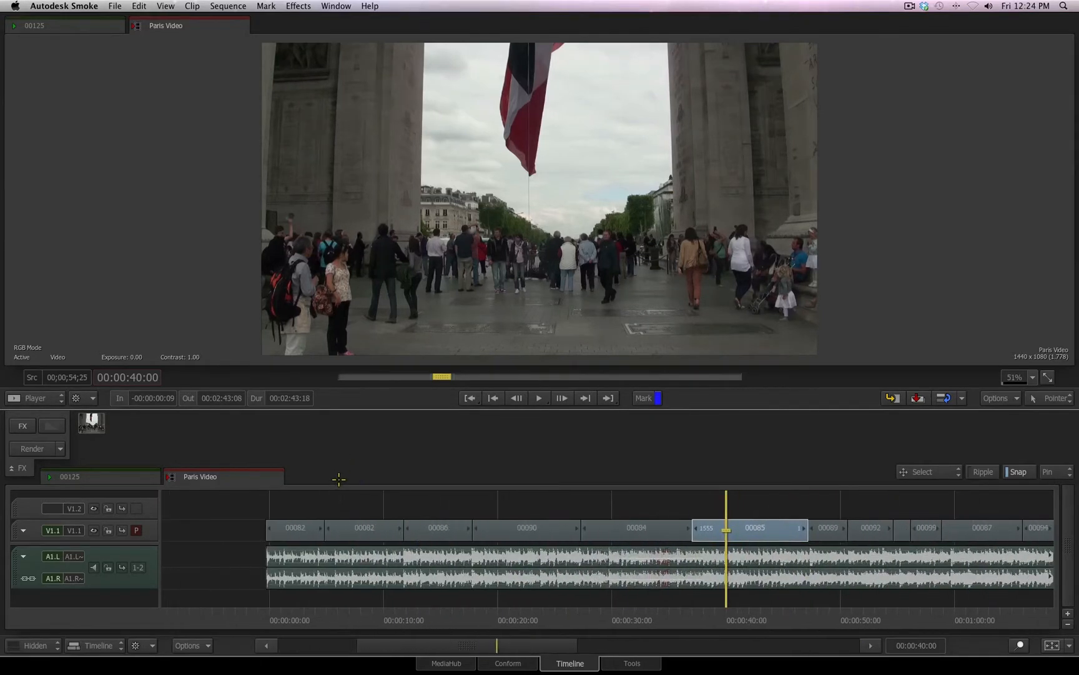
key("Home")
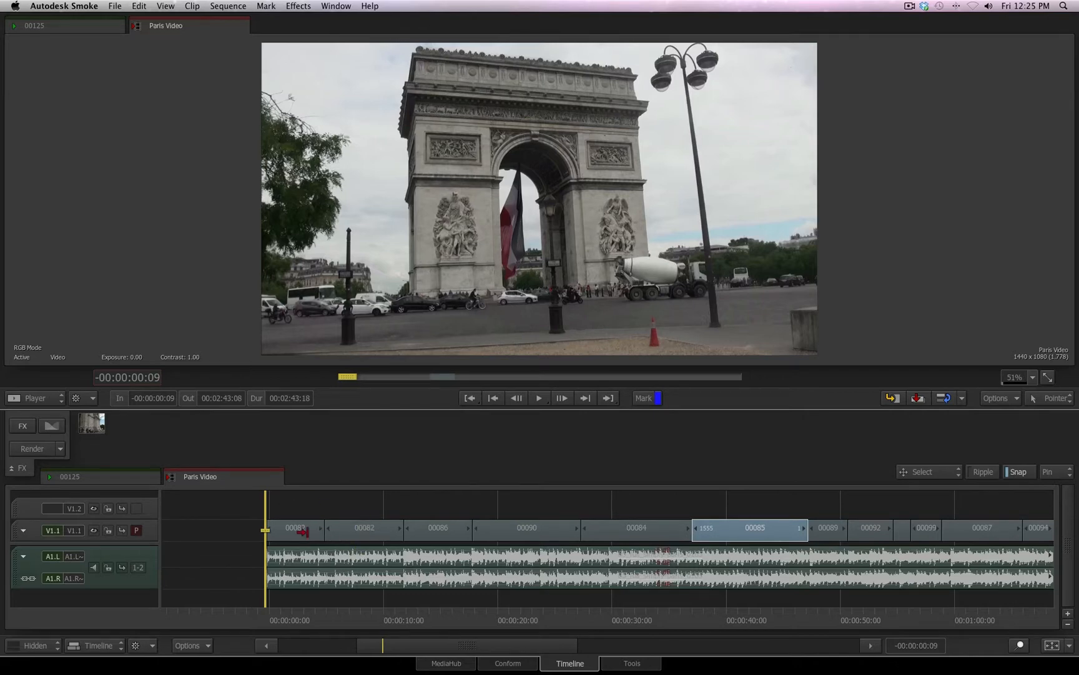
Try trimming the head of the second 00082 clip with Ripple off, and undo the trim.
left_click(338, 529)
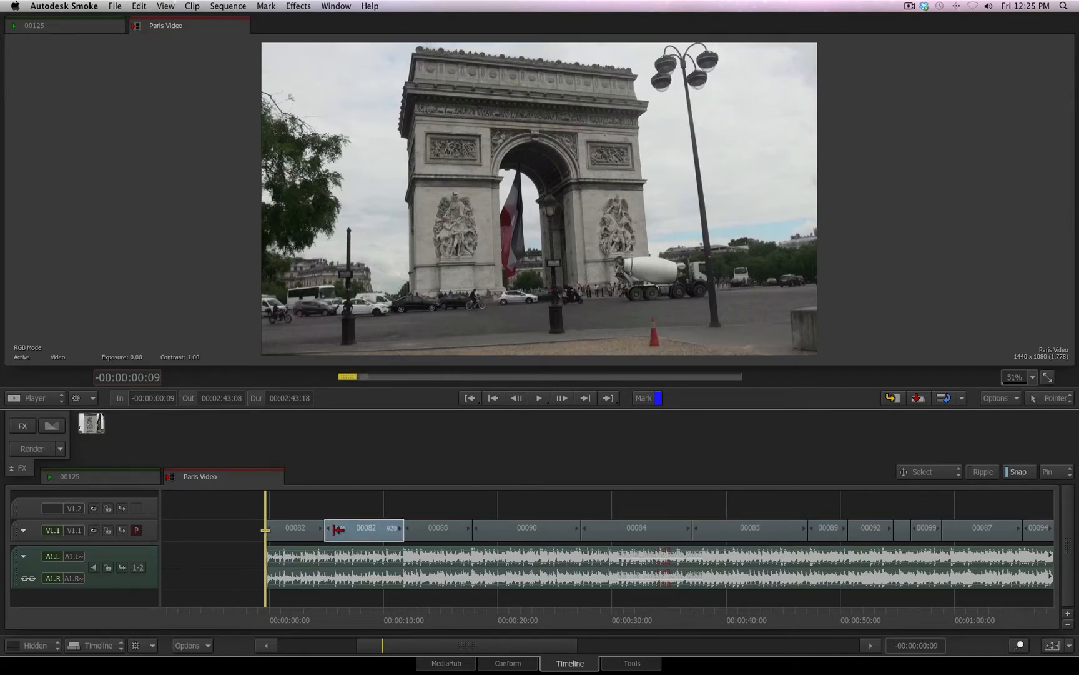
mouse_move(347, 530)
left_mouse_down()
mouse_move(381, 528)
mouse_move(364, 529)
left_mouse_up()
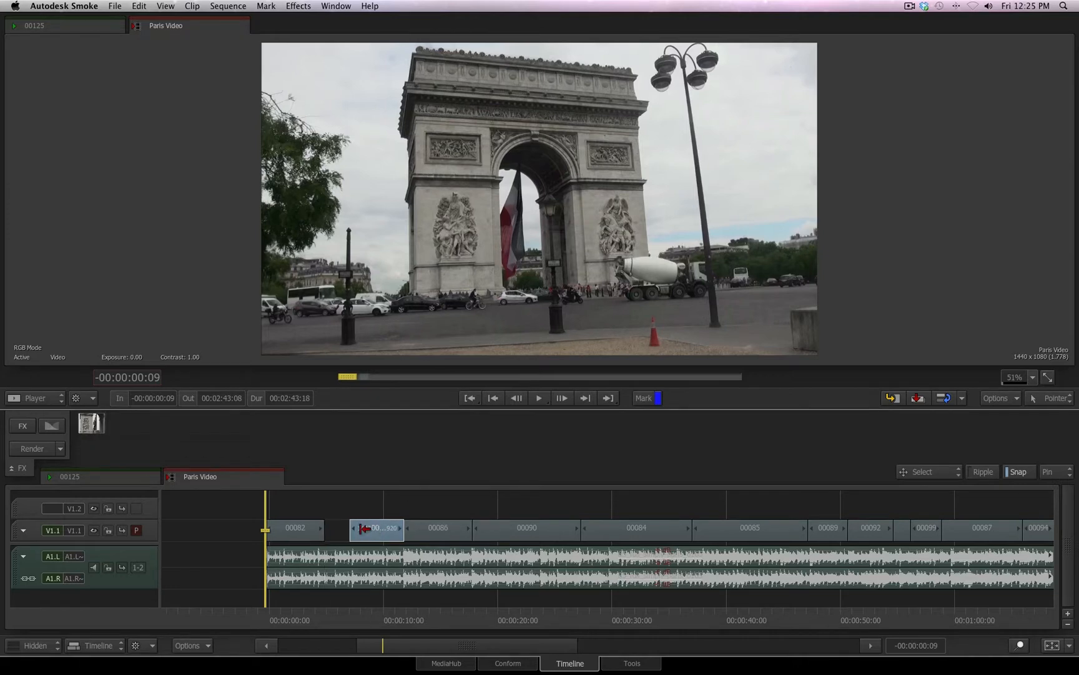
key("super+z")
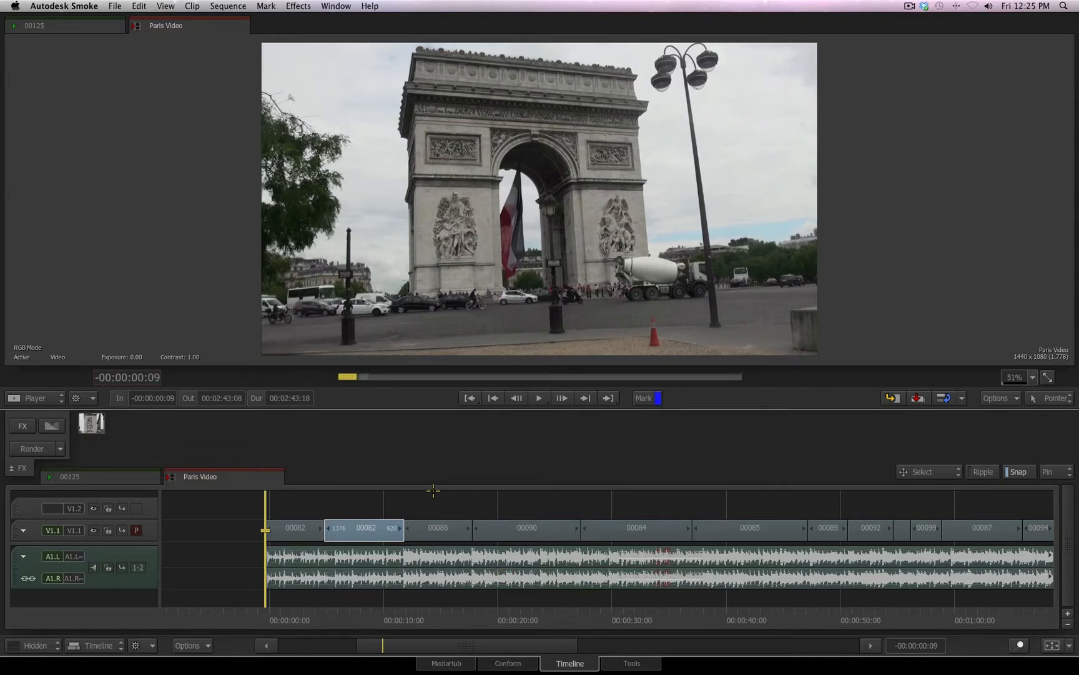
Turn on Ripple, trim 9 frames off the head of the second 00082 clip and play back the edit.
key("r")
mouse_move(328, 530)
left_mouse_down()
mouse_move(378, 529)
mouse_move(345, 523)
left_mouse_up()
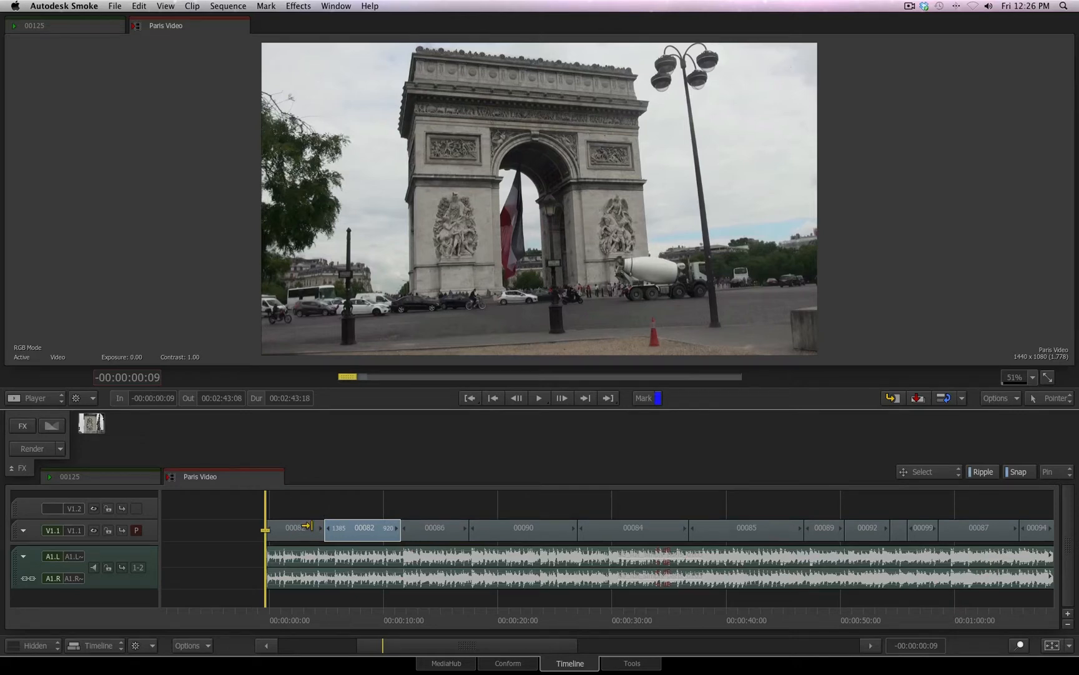
key("space")
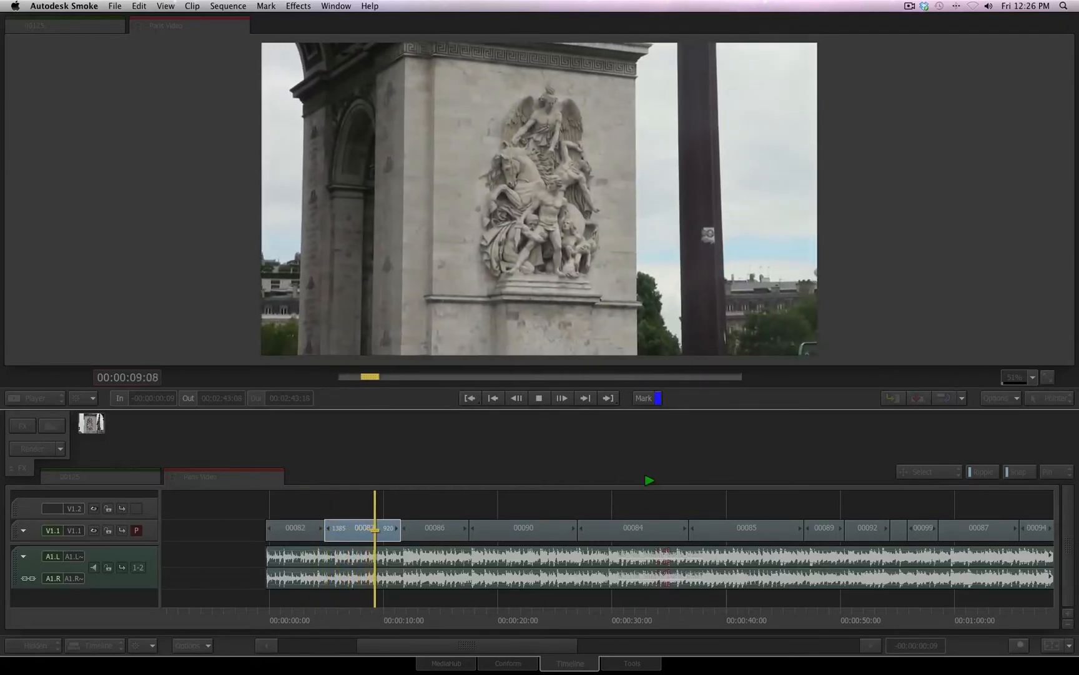
key("space")
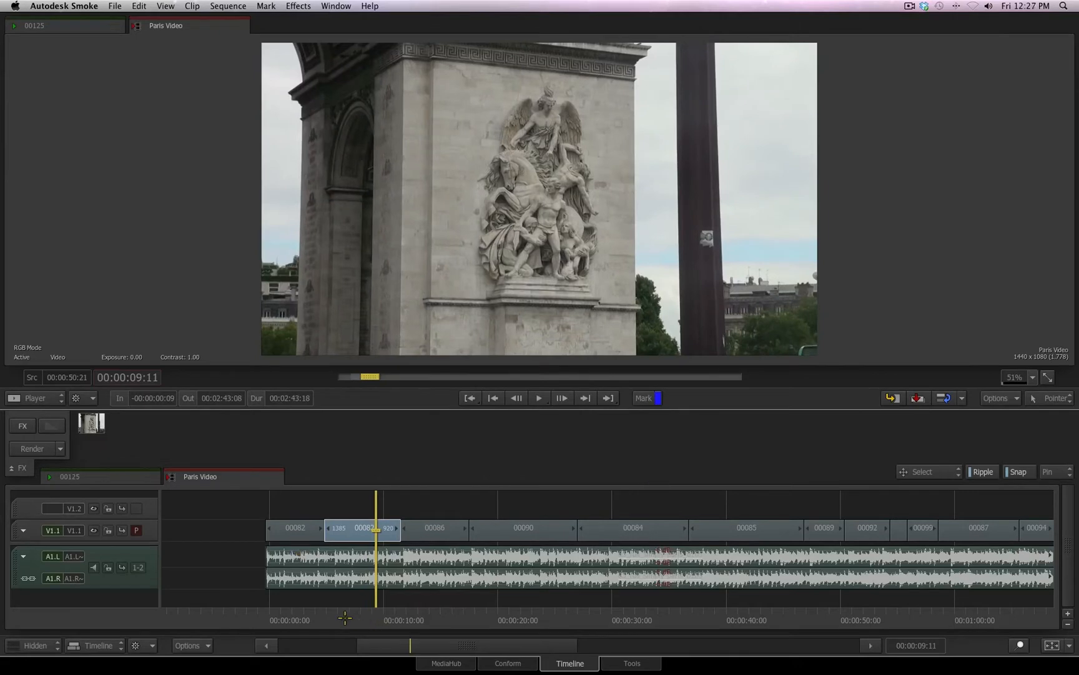
Play the sequence from its start to 00:00:02:14 and cut the first 00082 clip at that frame.
key("Home")
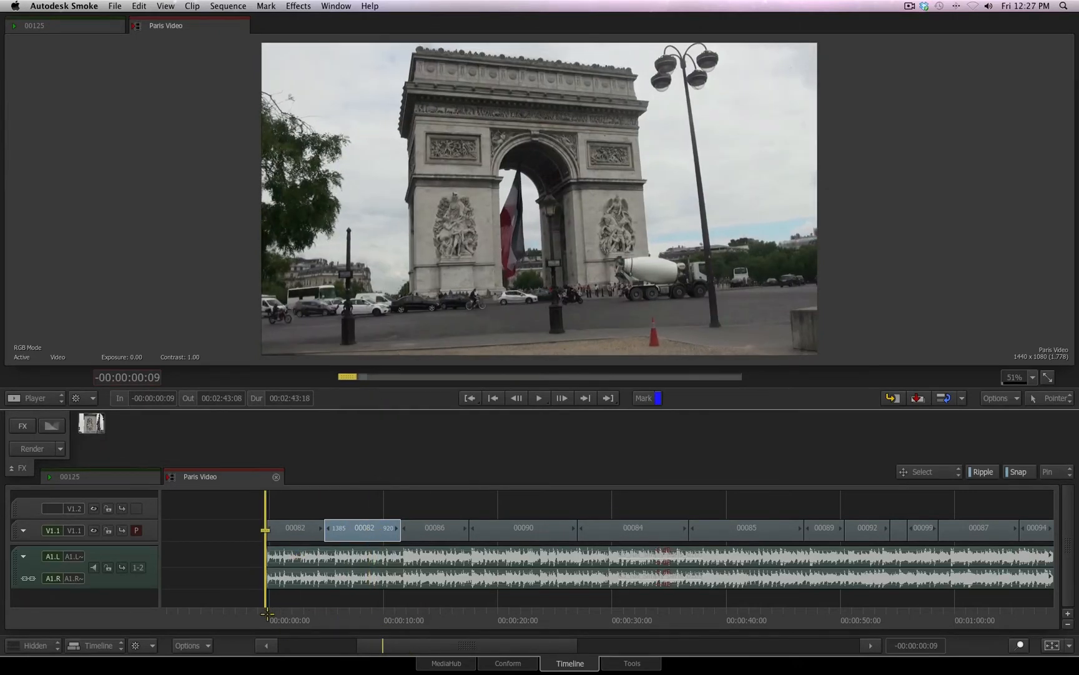
key("space")
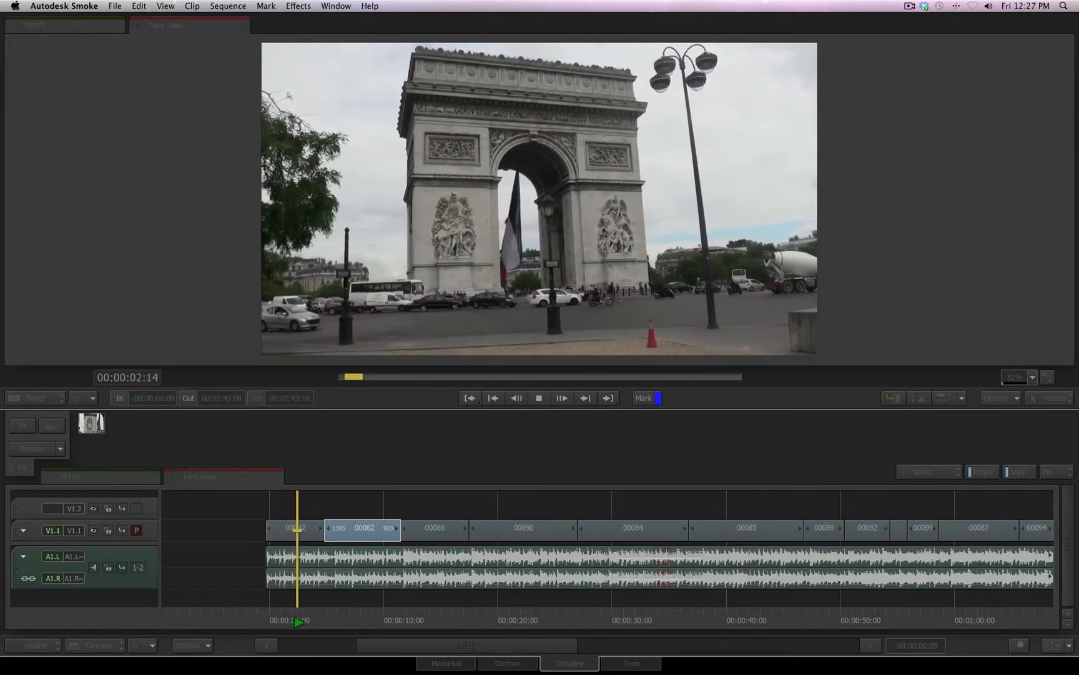
key("space")
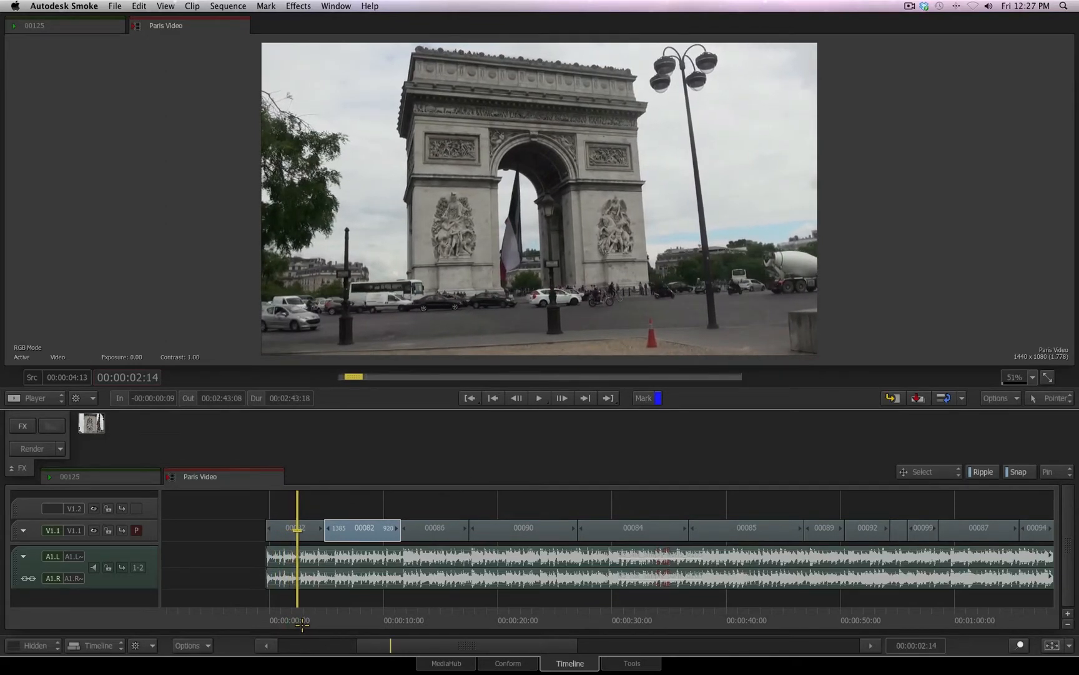
key("ctrl+v")
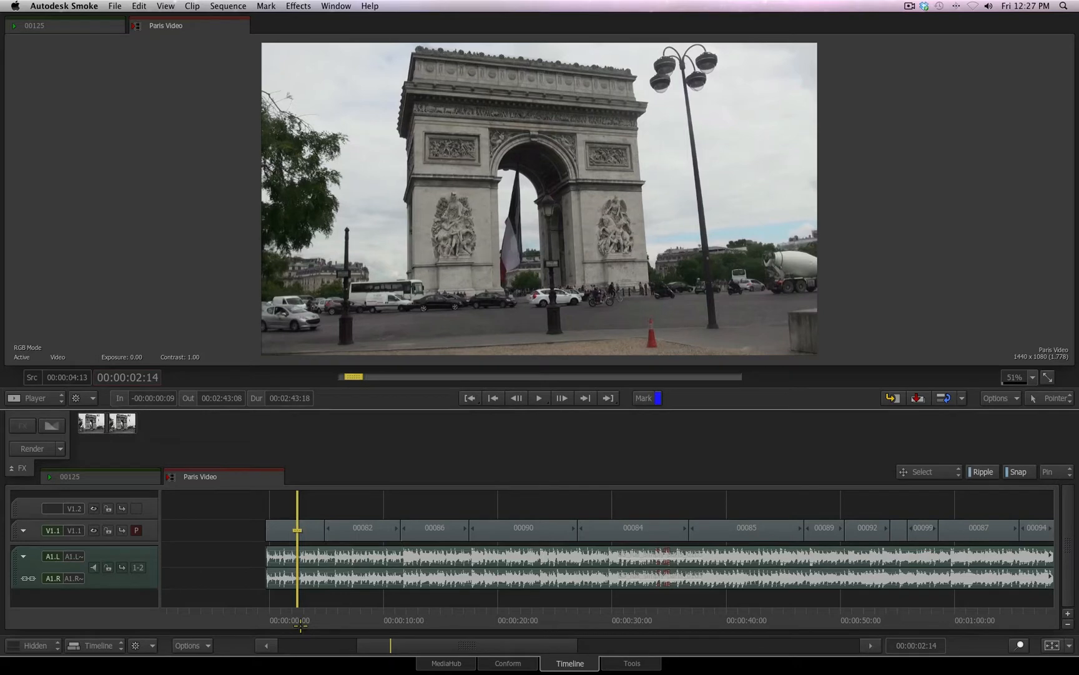
Try pulling the opening part of the split clip out of the timeline with Ripple on, and undo the removal.
left_click(278, 526)
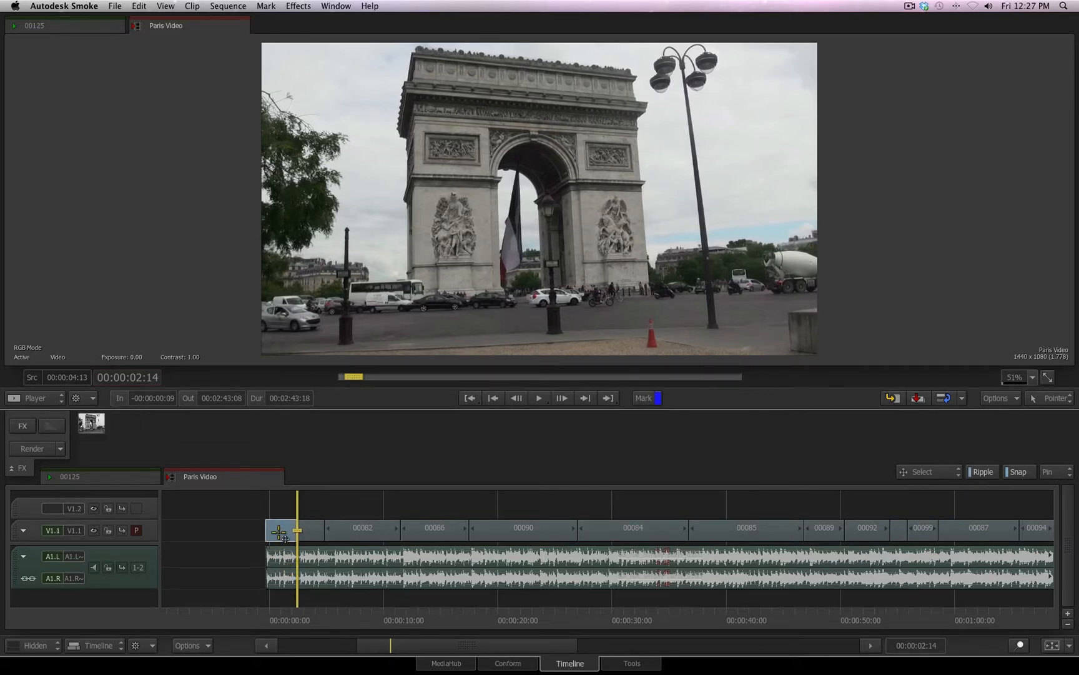
left_click_drag(279, 531, 283, 671)
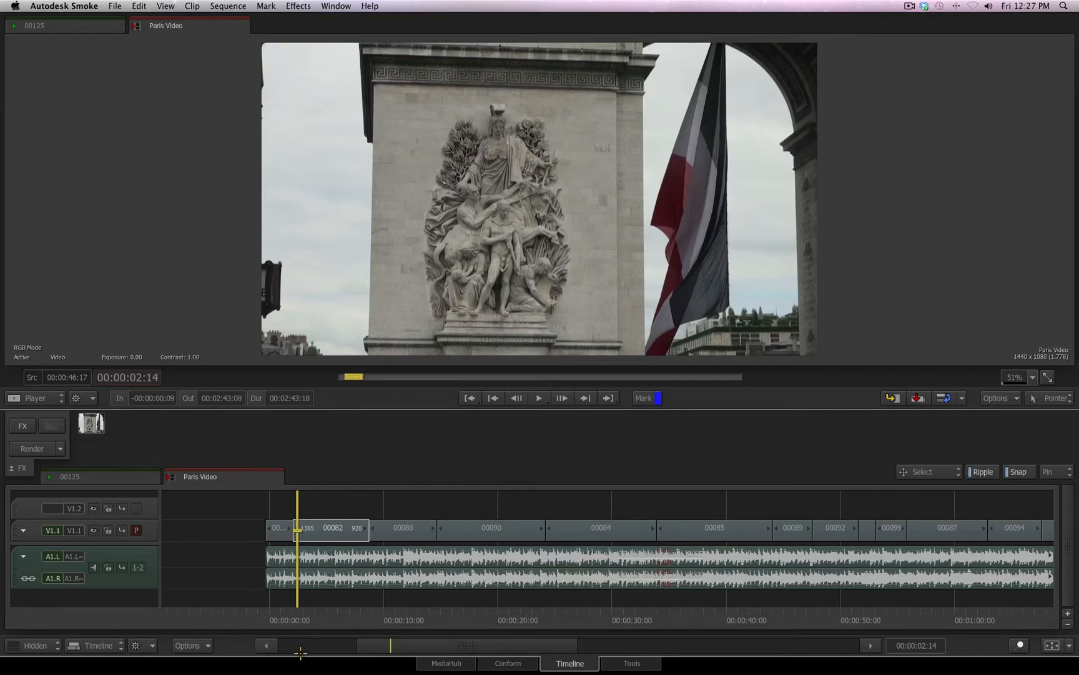
key("super+z")
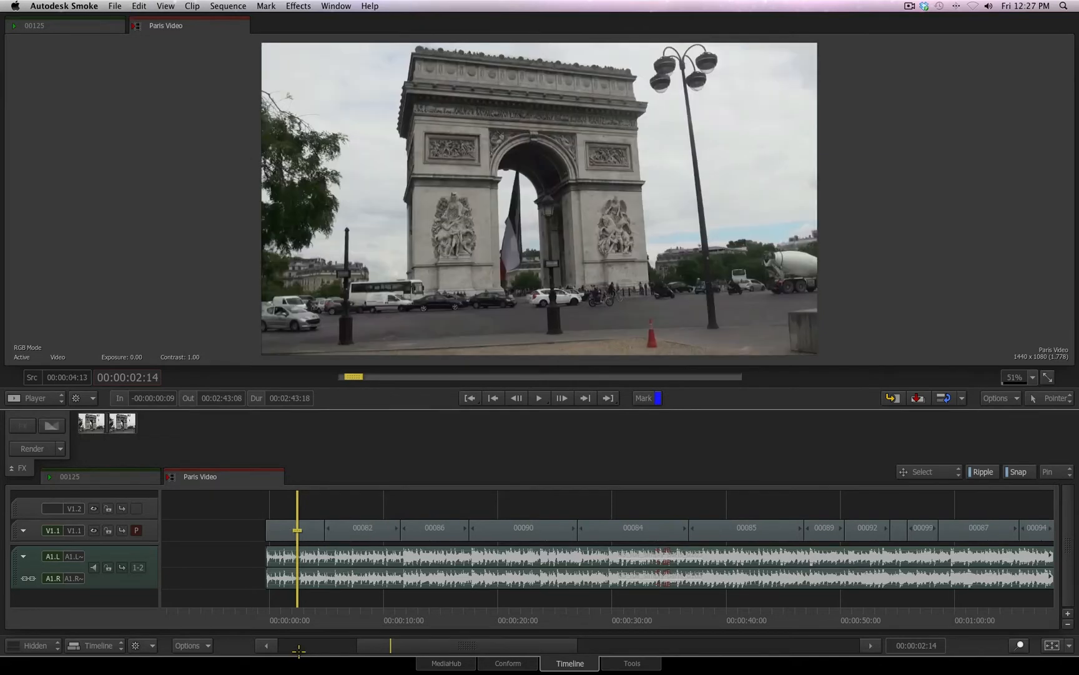
Turn off Ripple, try deleting the opening part of the split clip, and undo the deletion.
left_click(276, 530)
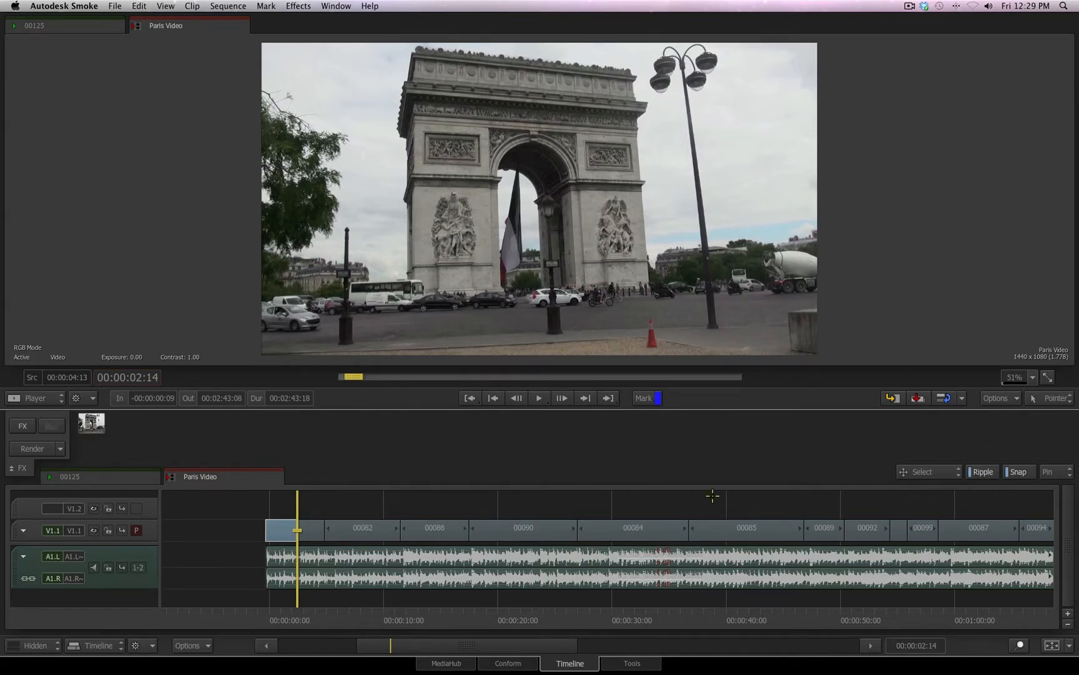
left_click(985, 472)
key("Delete")
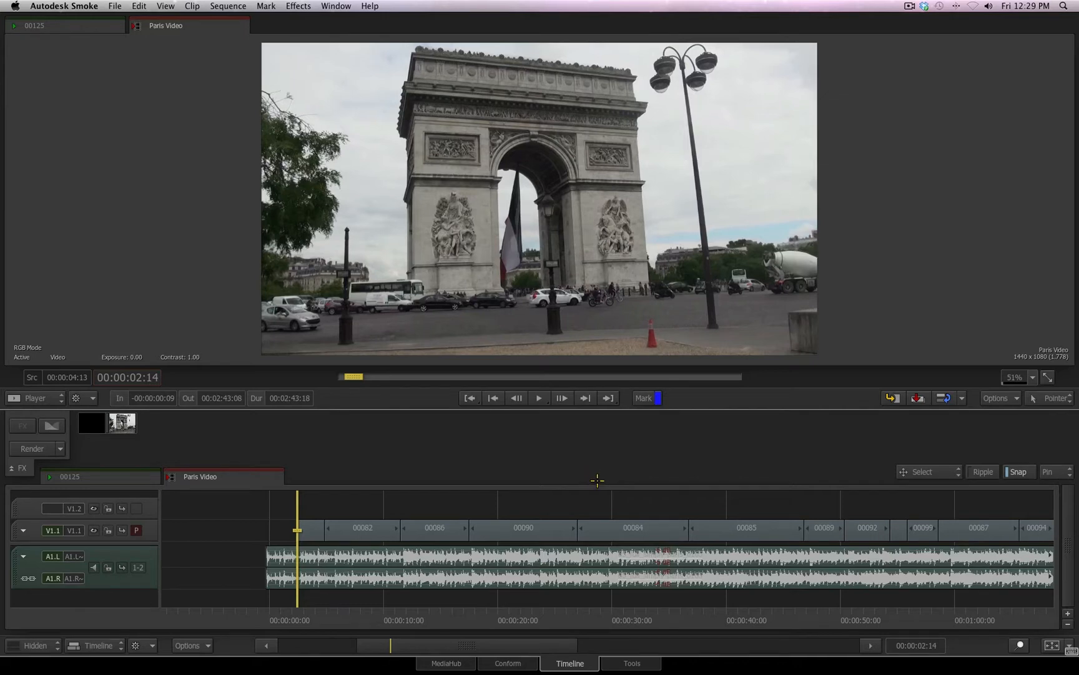
key("super+z")
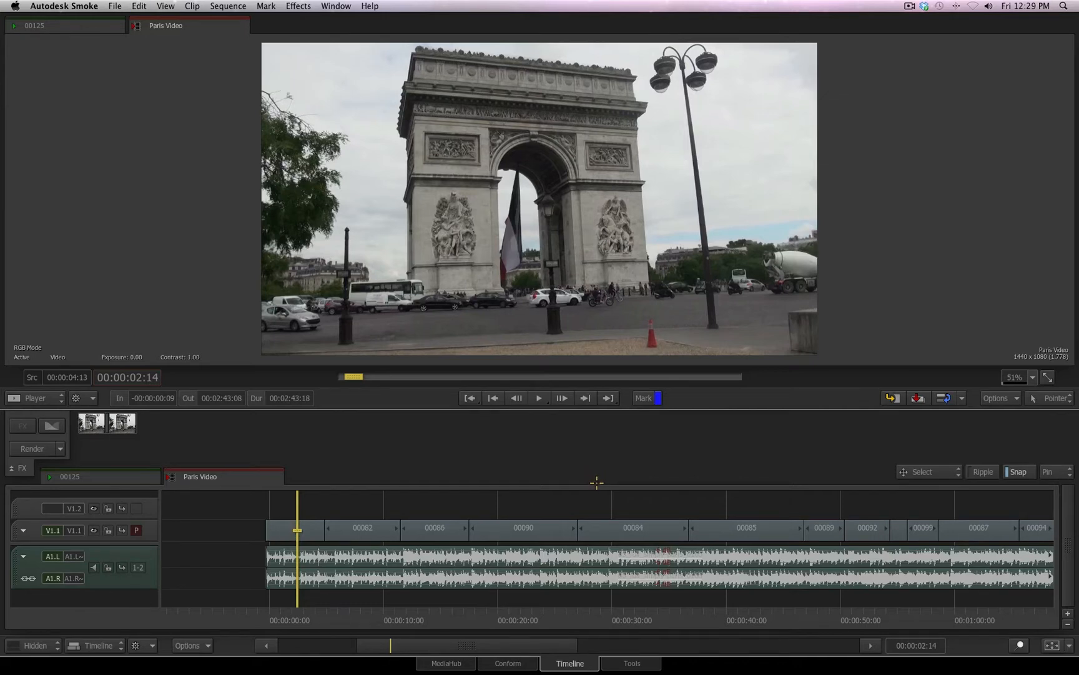
Ripple-delete the opening part of the split clip and turn Ripple back on.
left_click(285, 529)
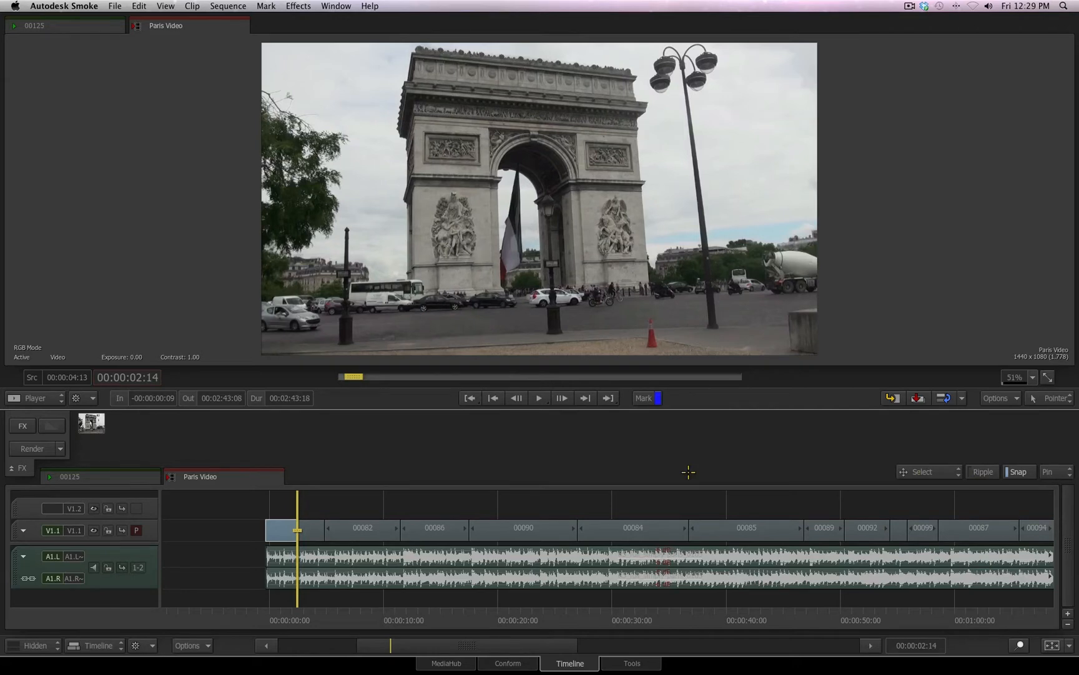
key("shift+Delete")
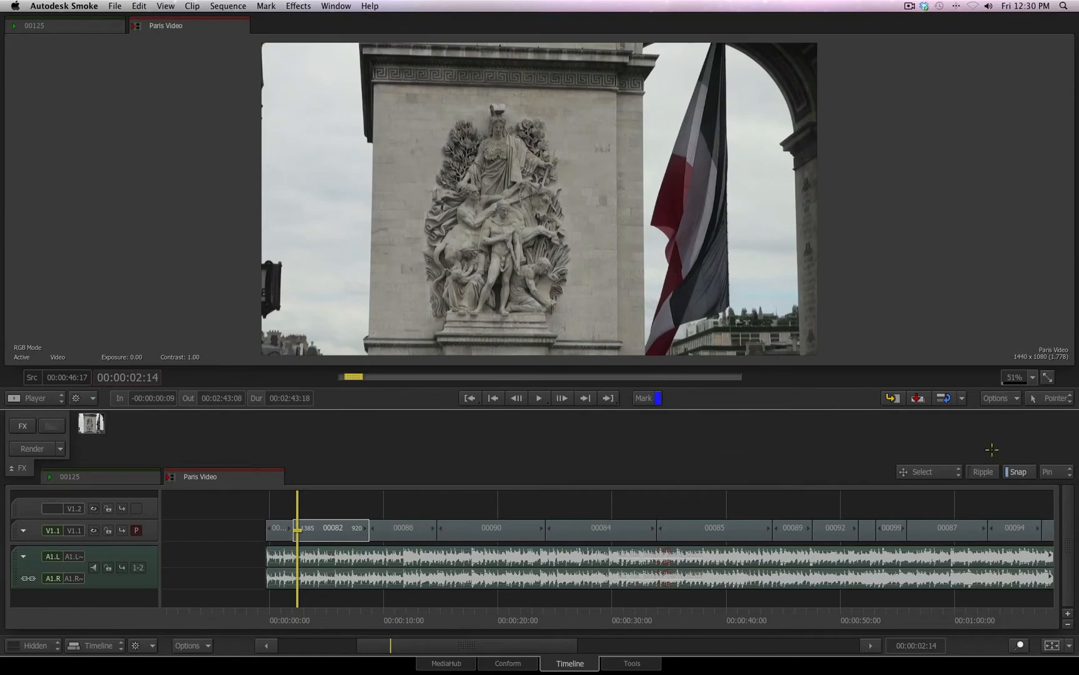
left_click(983, 471)
Play the edited sequence from its start and stop inside the second clip at 00:00:04:05.
left_click_drag(294, 616, 265, 619)
key("space")
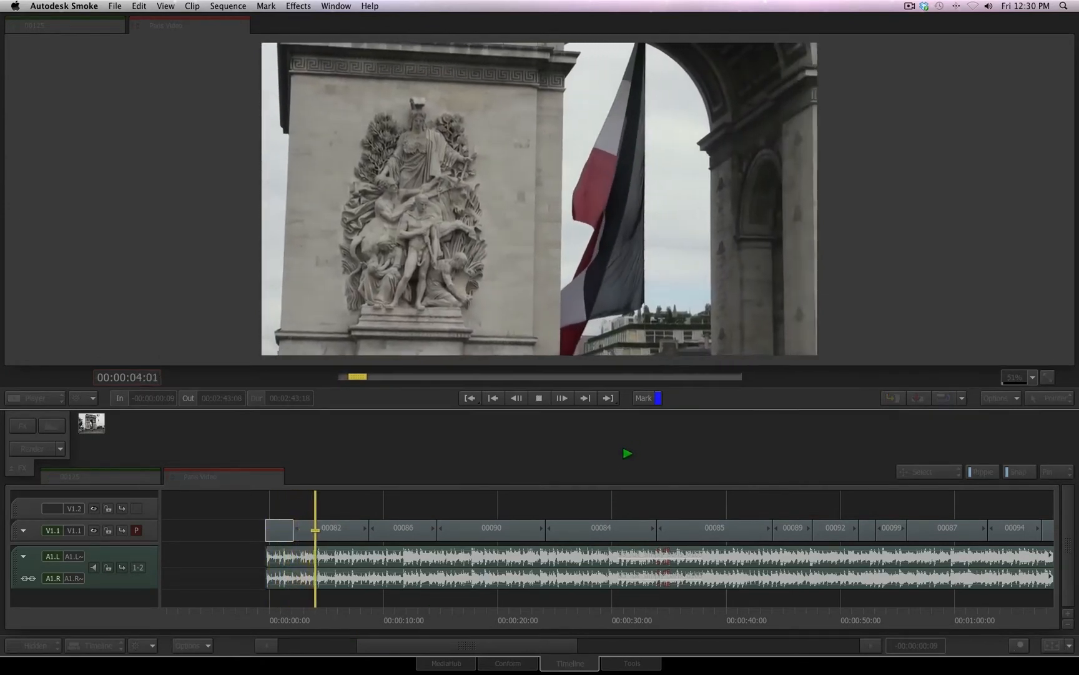
key("space")
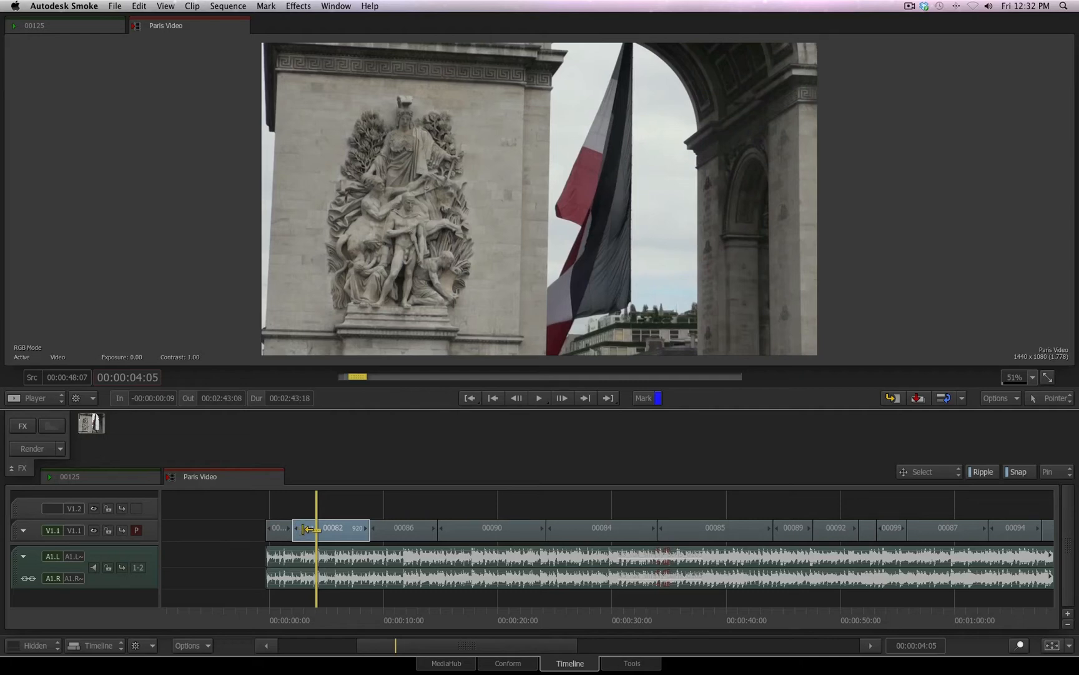
Trim the head of the second clip, 00082, to the playhead while temporarily overriding Ripple so a gap is left.
left_click_drag(315, 528, 317, 532)
key("shift")
left_click_drag(309, 530, 345, 534)
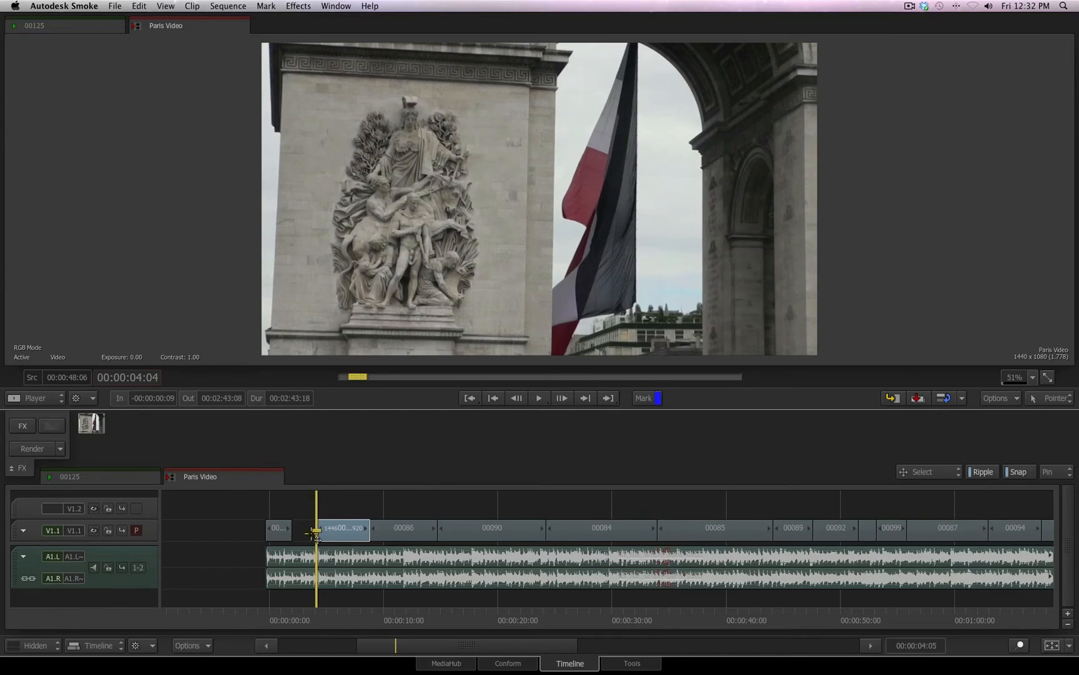
Ripple-delete the gap before the trimmed 00082 clip and play back from the new cut.
left_click(312, 531)
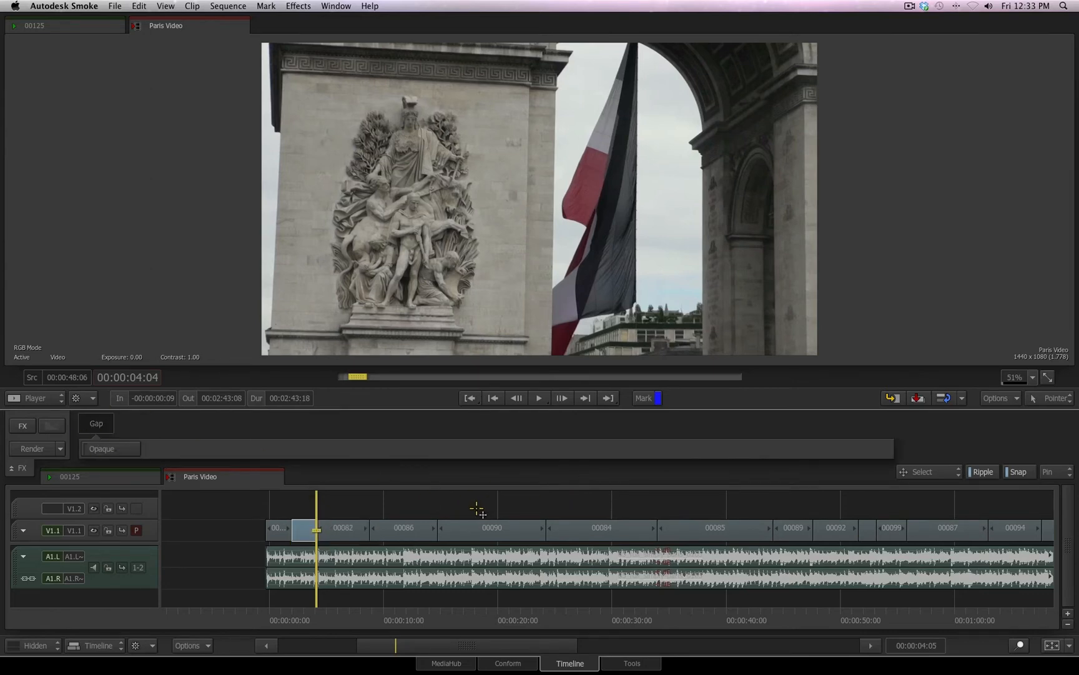
key("Delete")
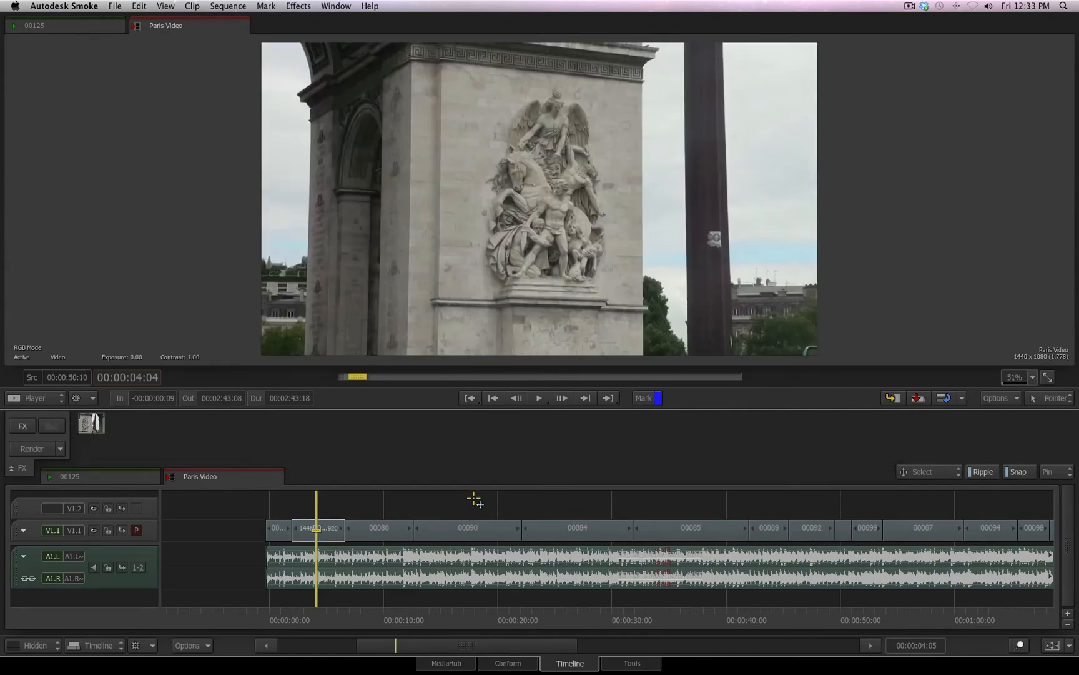
key("Up")
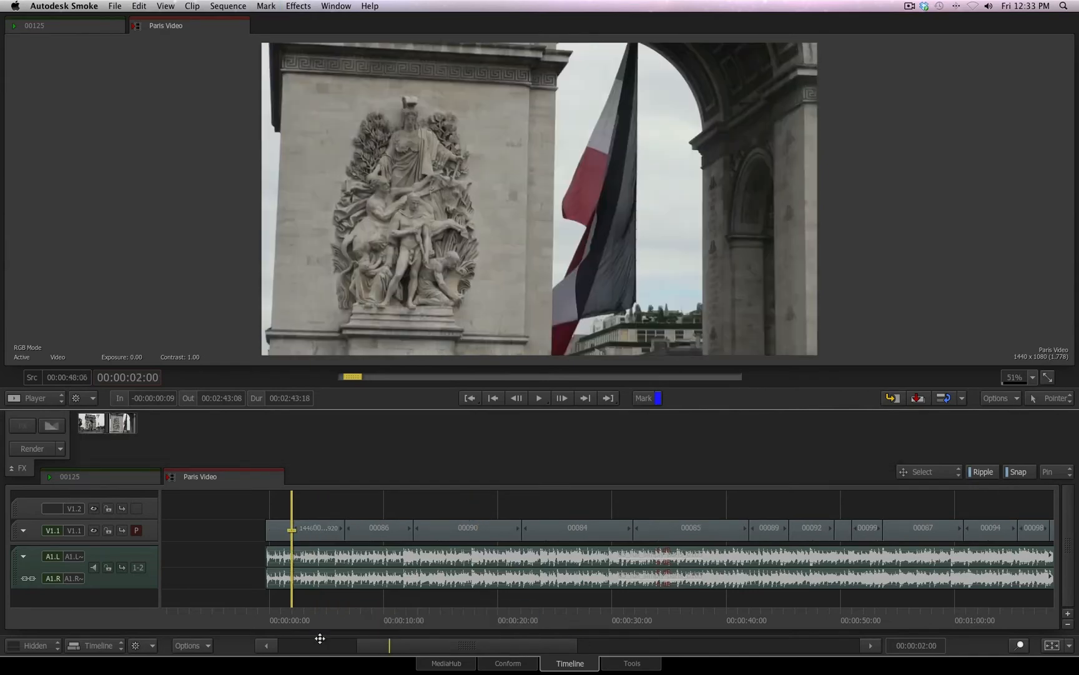
key("space")
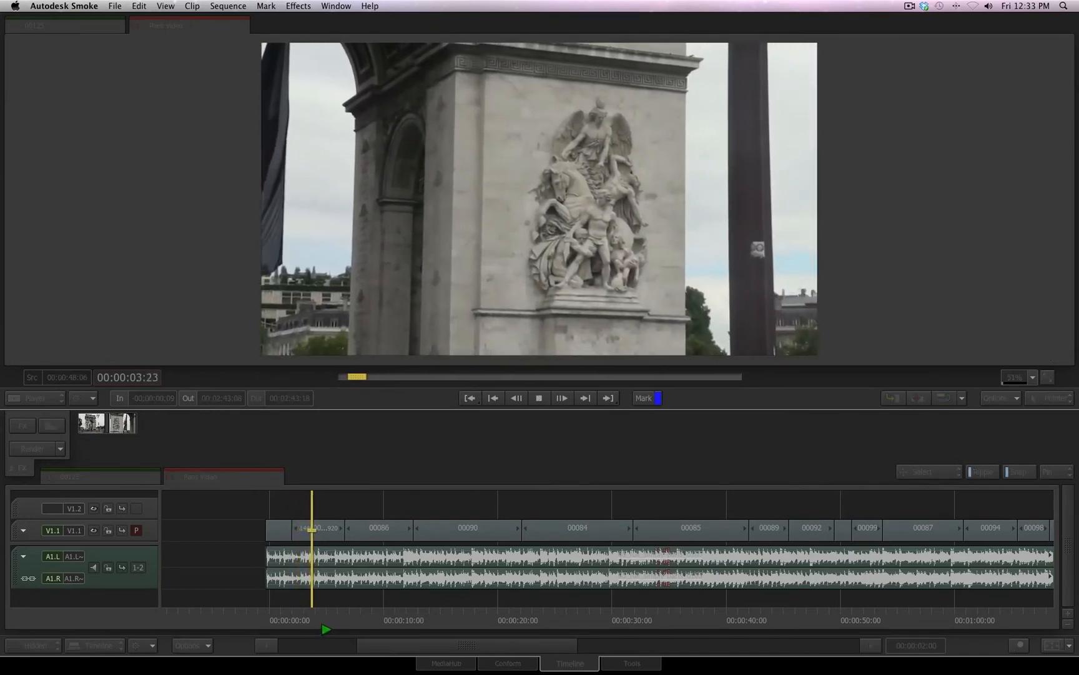
key("space")
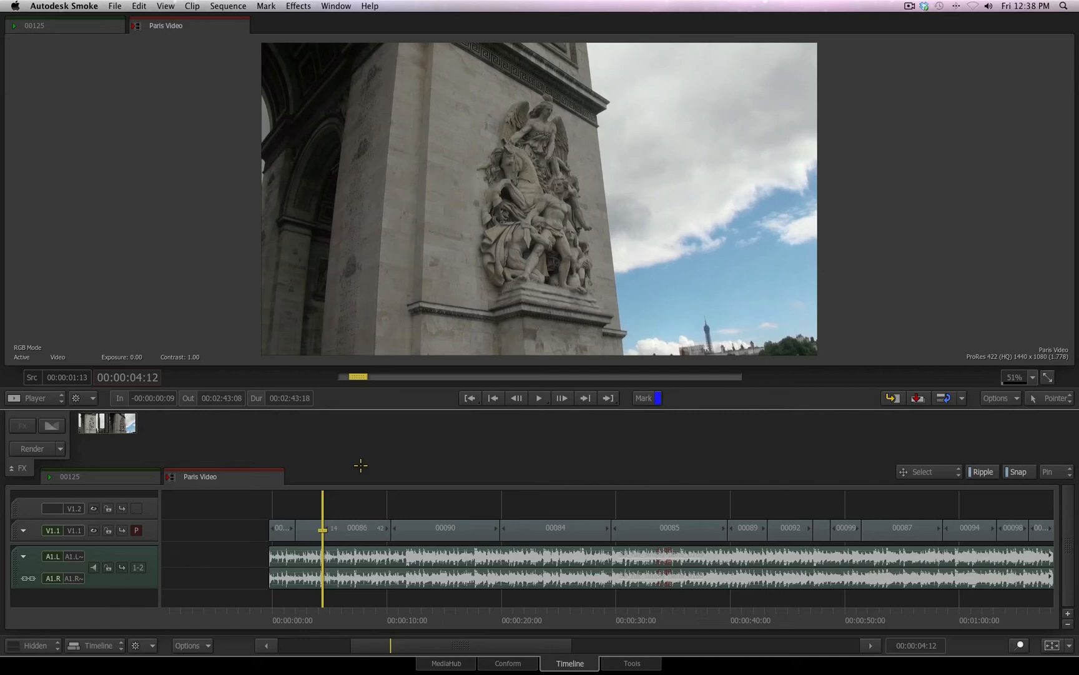
Trim the head of clip 00090 to the playhead at 00:00:12:29 and ripple-delete the gap left before it.
mouse_move(331, 619)
left_mouse_down()
mouse_move(446, 637)
mouse_move(411, 636)
mouse_move(420, 636)
left_mouse_up()
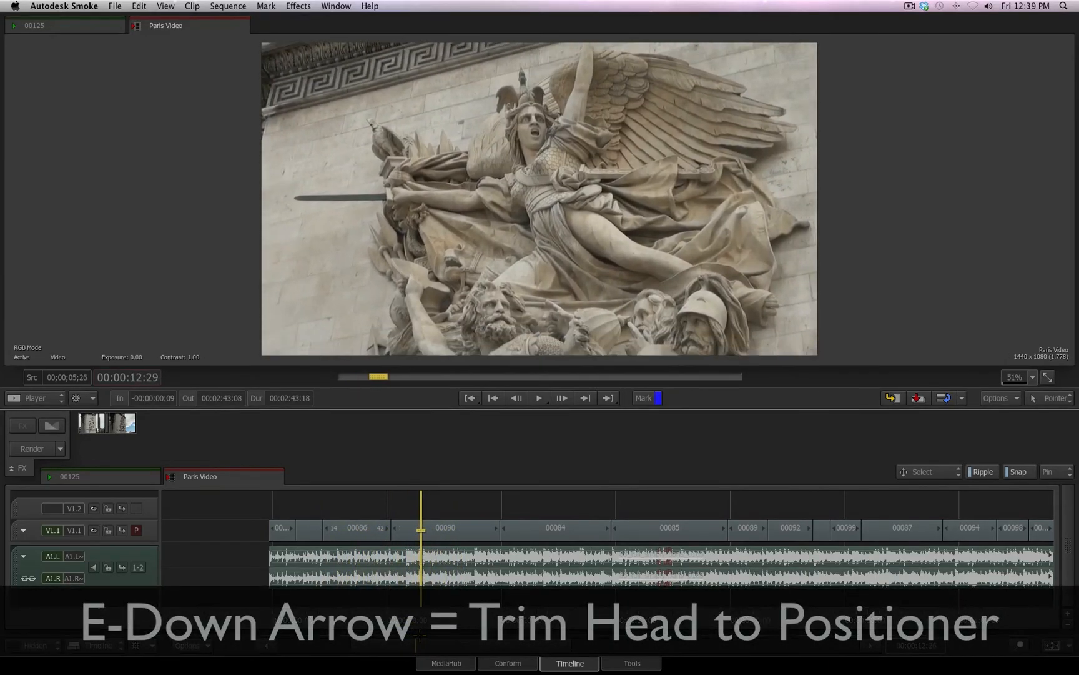
left_click(406, 531)
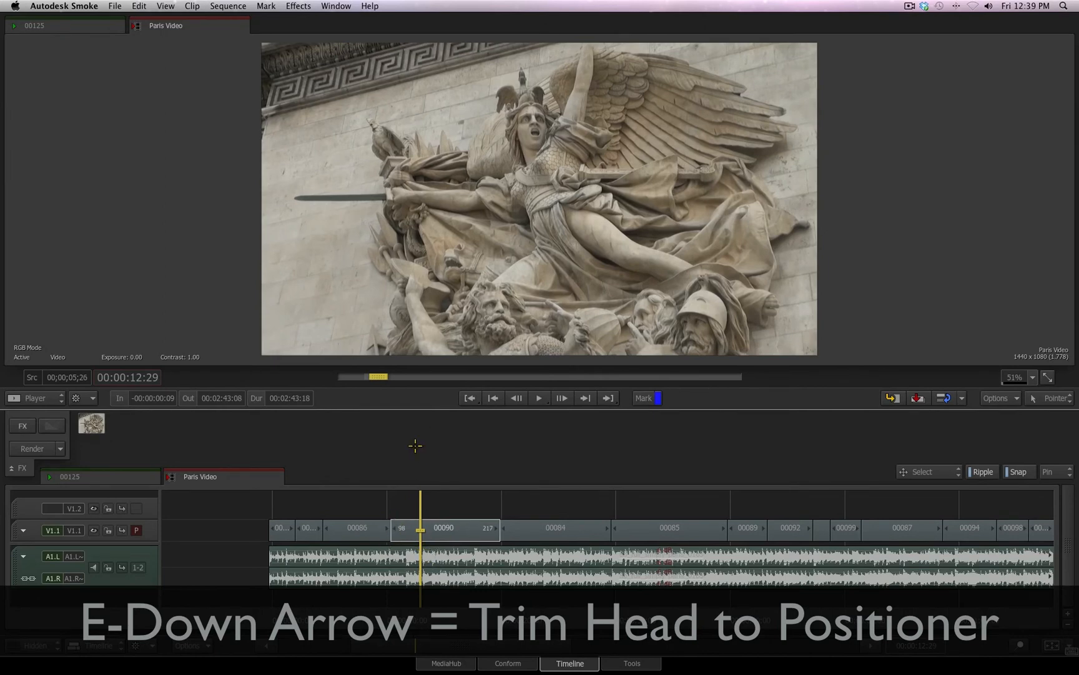
key("e+Down")
left_click(406, 530)
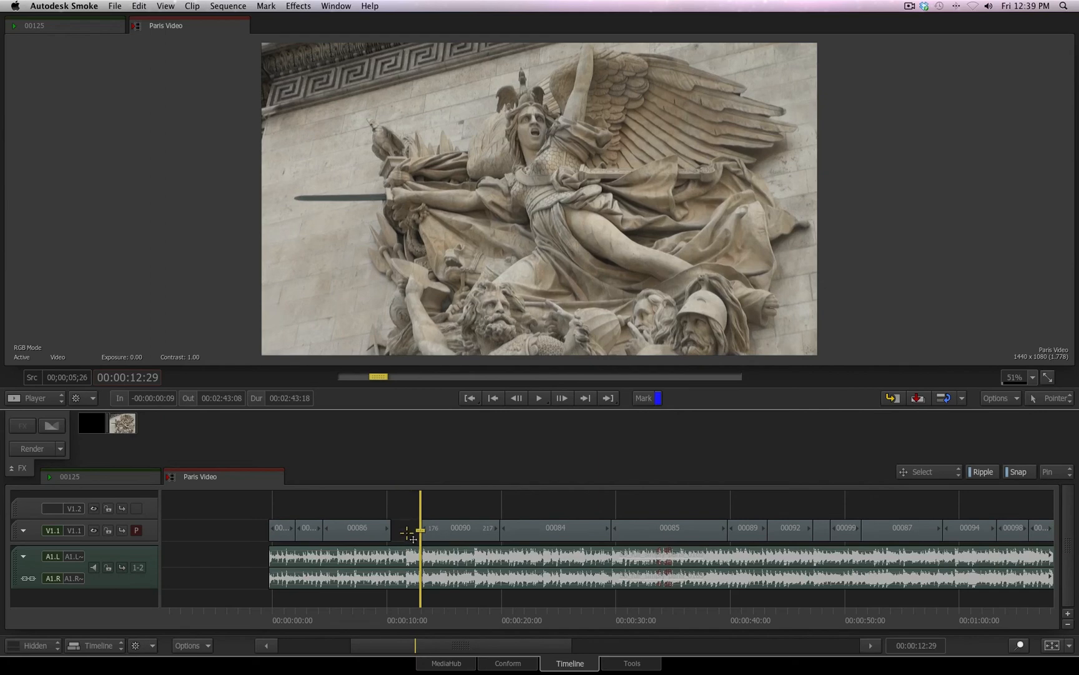
key("Delete")
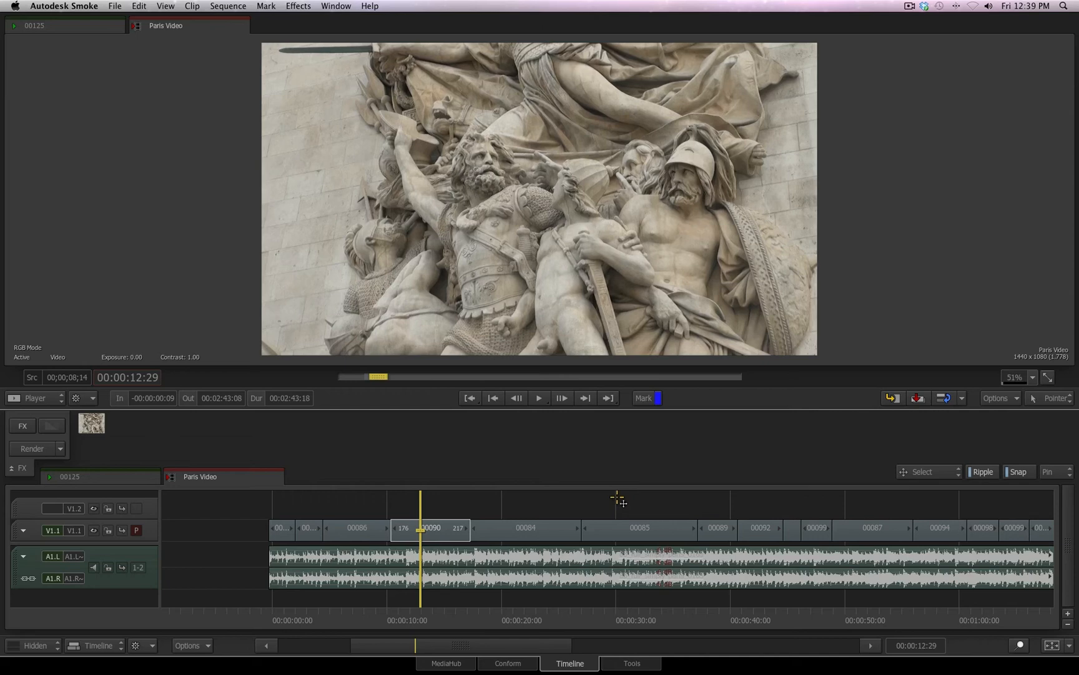
Move the playhead to 00:00:08:04 within clip 00086.
left_click_drag(423, 621, 372, 622)
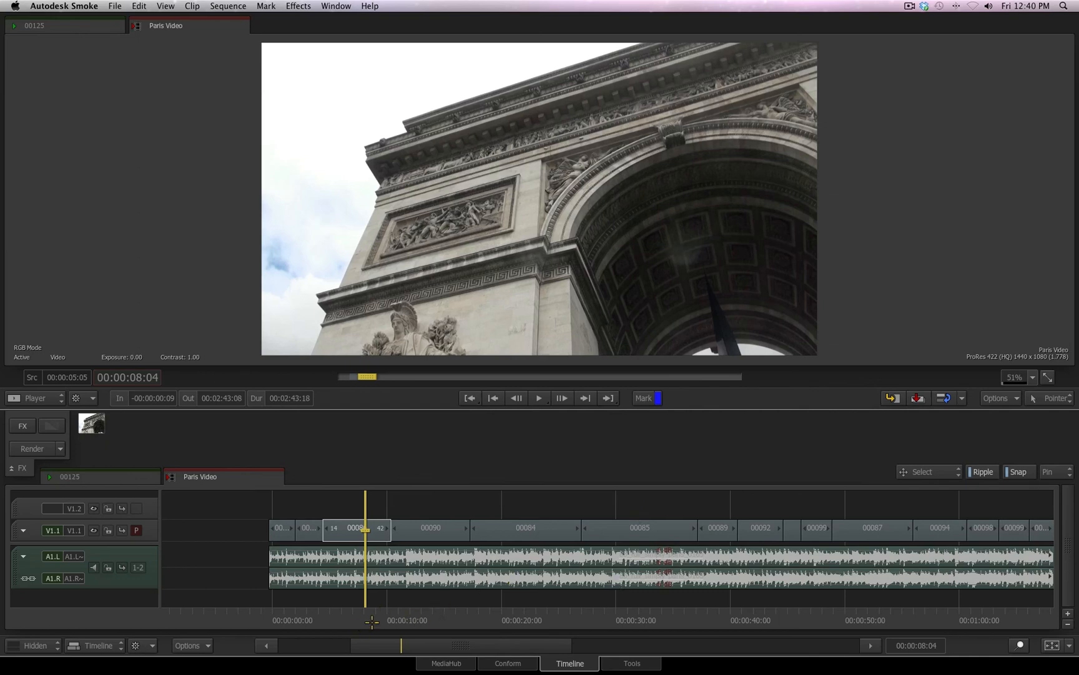
mouse_move(372, 622)
left_mouse_down()
mouse_move(460, 624)
mouse_move(378, 625)
mouse_move(419, 632)
mouse_move(426, 625)
mouse_move(372, 622)
mouse_move(456, 625)
mouse_move(380, 624)
mouse_move(416, 632)
mouse_move(424, 624)
mouse_move(372, 621)
left_mouse_up()
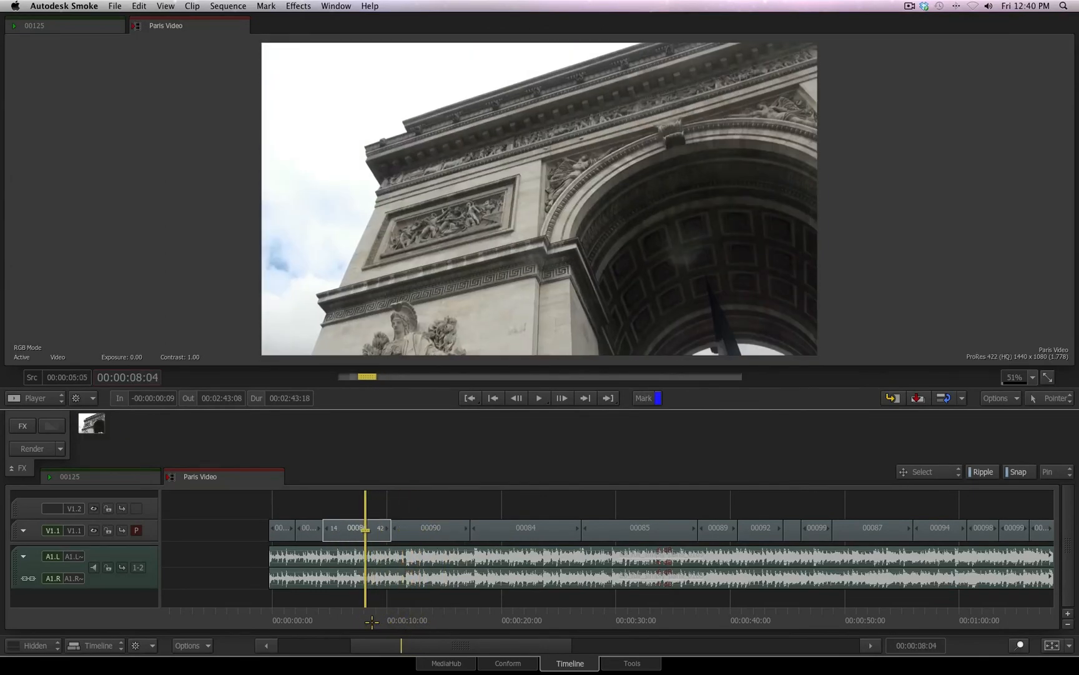